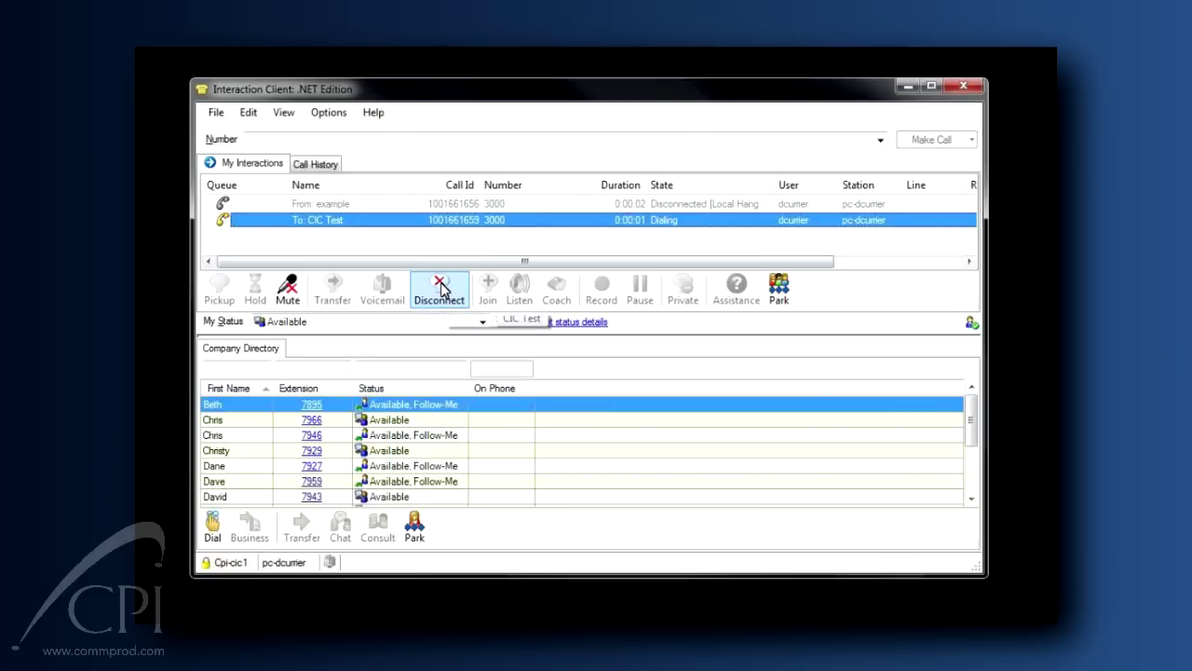
Hang up the CIC Test call, call CIC Test back, then disconnect.
{"action": "left_click", "coordinate": [443, 289]}
{"action": "right_click", "coordinate": [484, 231]}
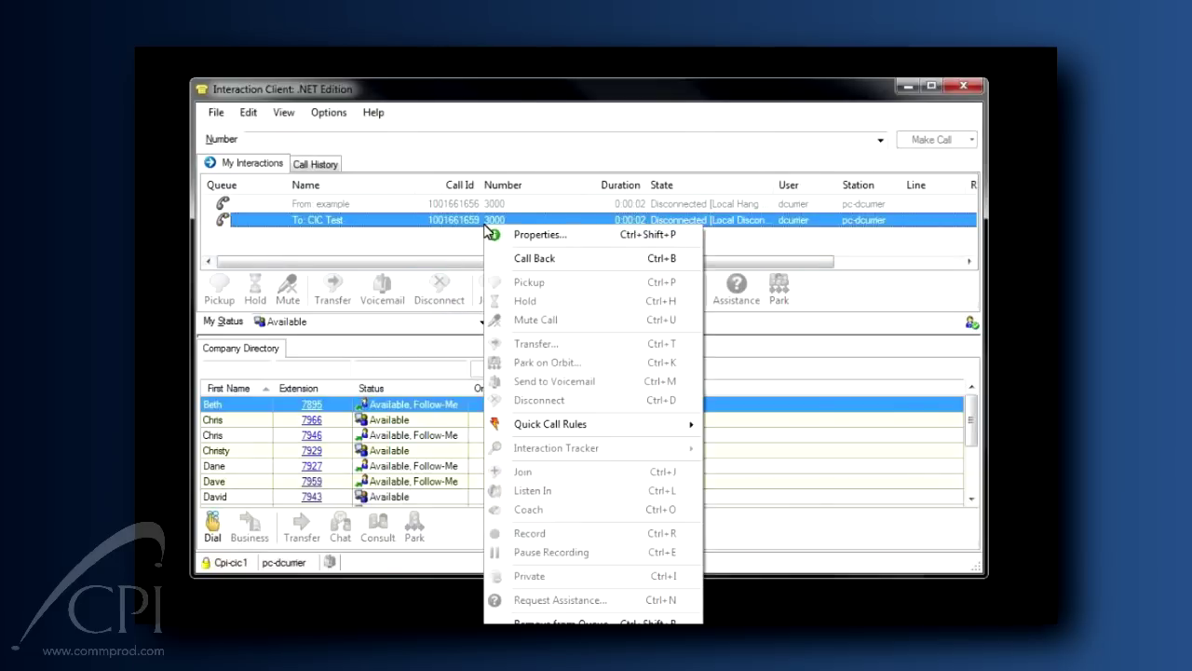
{"action": "left_click", "coordinate": [511, 255]}
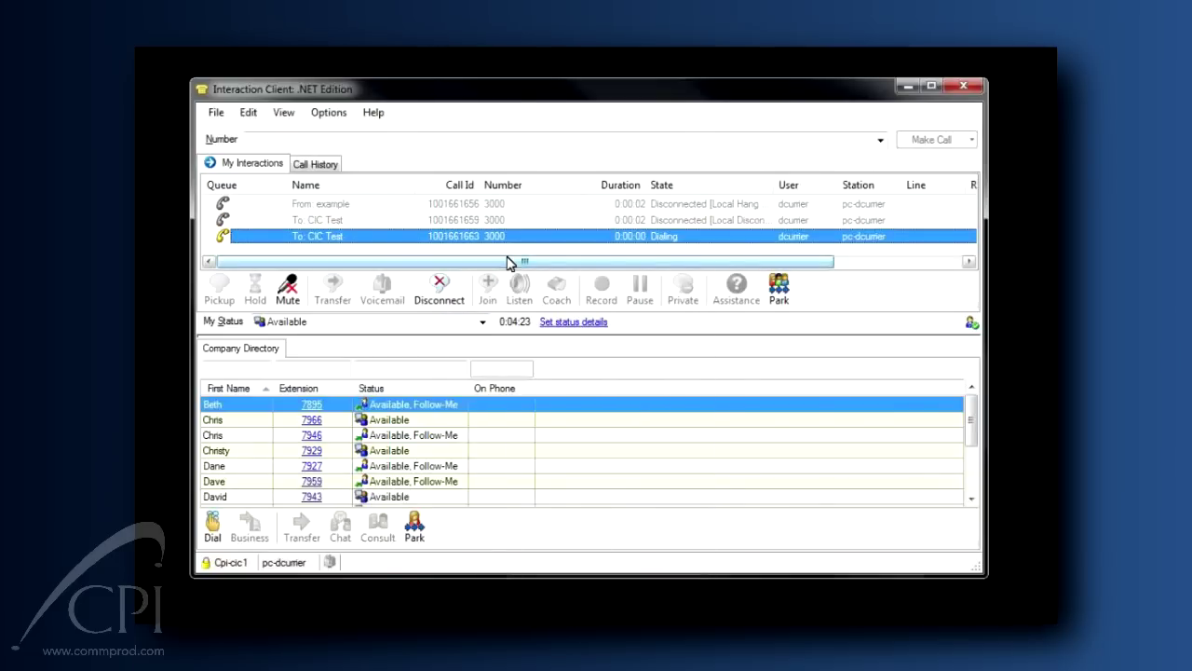
{"action": "left_click", "coordinate": [443, 291]}
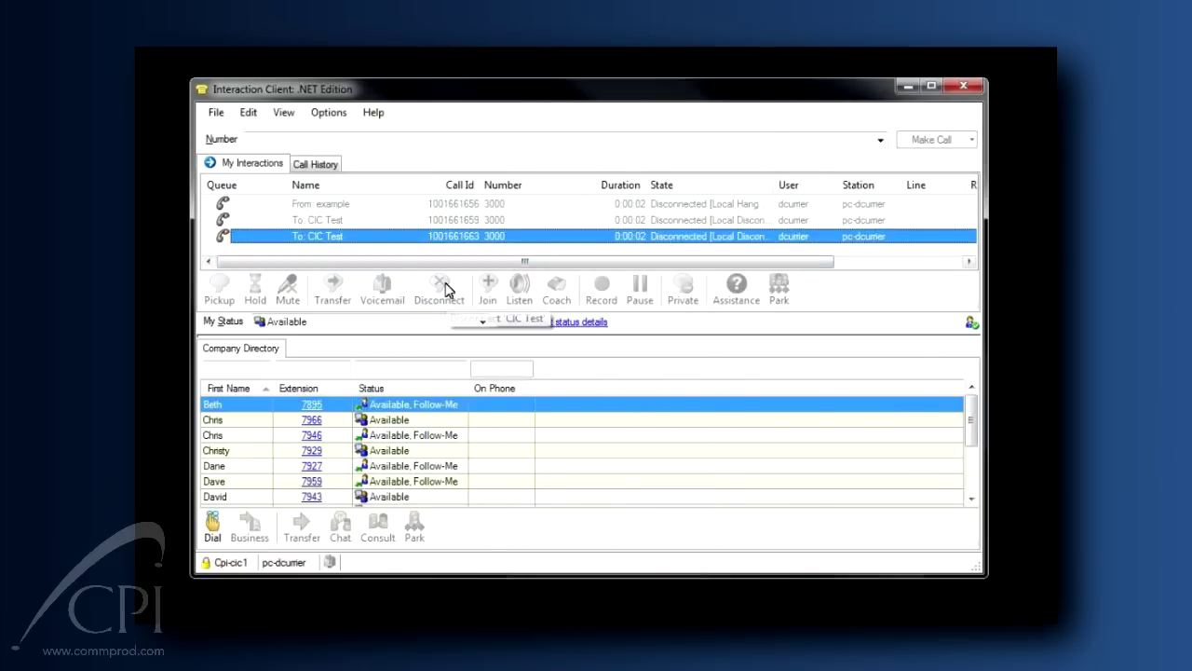
Call extension 7943 from the directory, then disconnect.
{"action": "left_click", "coordinate": [309, 503]}
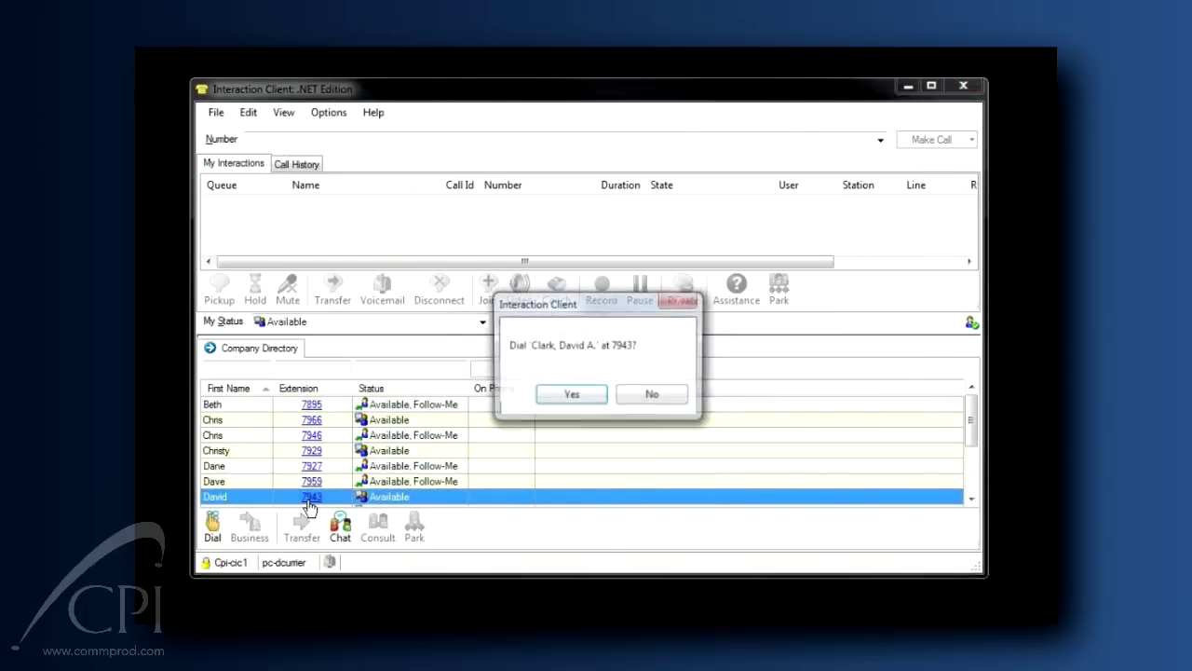
{"action": "left_click", "coordinate": [576, 396]}
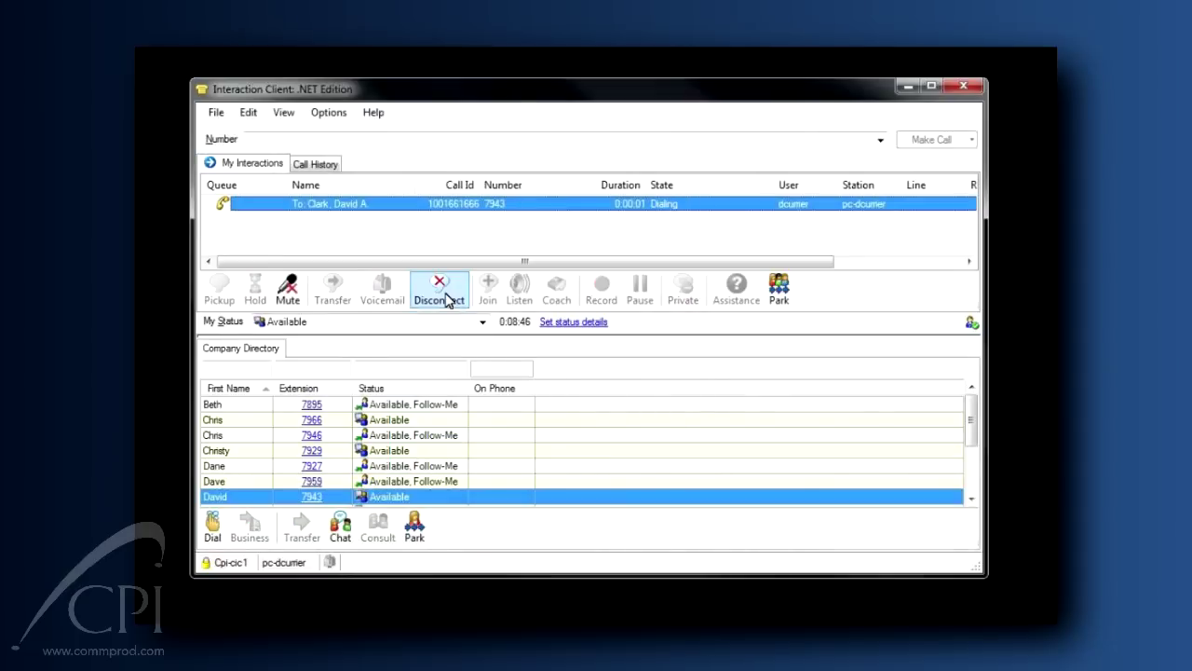
{"action": "left_click", "coordinate": [451, 296]}
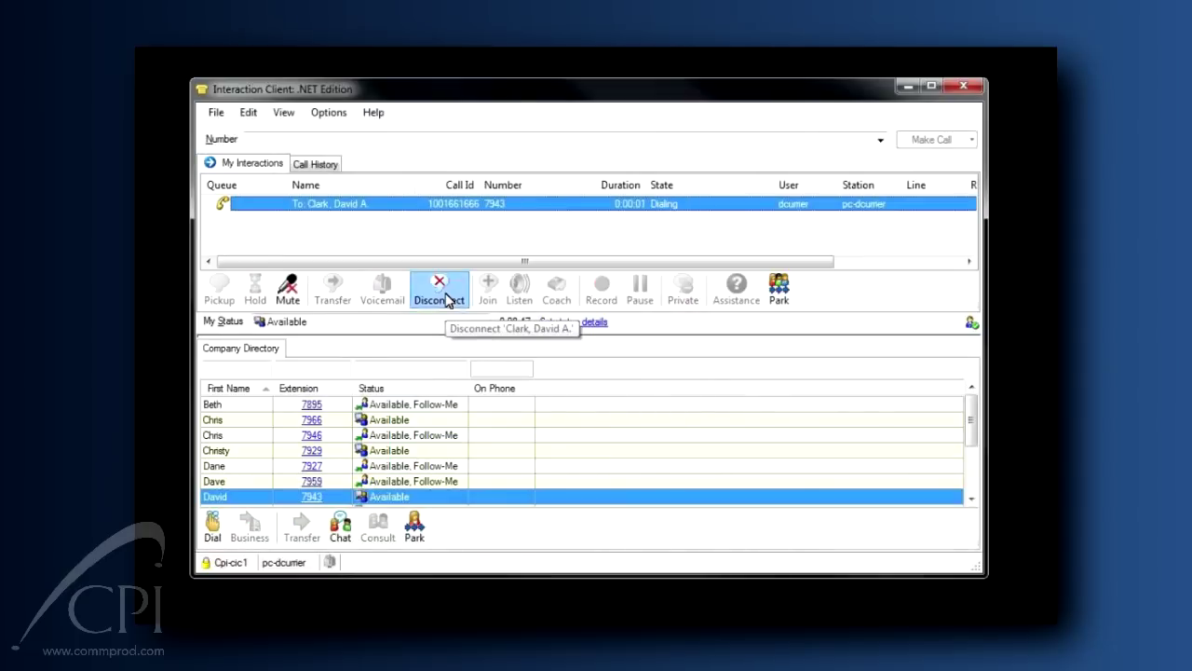
Call the 7943 contact's Indianapolis IN mobile, then extension 7943 again, disconnecting both.
{"action": "right_click", "coordinate": [251, 501]}
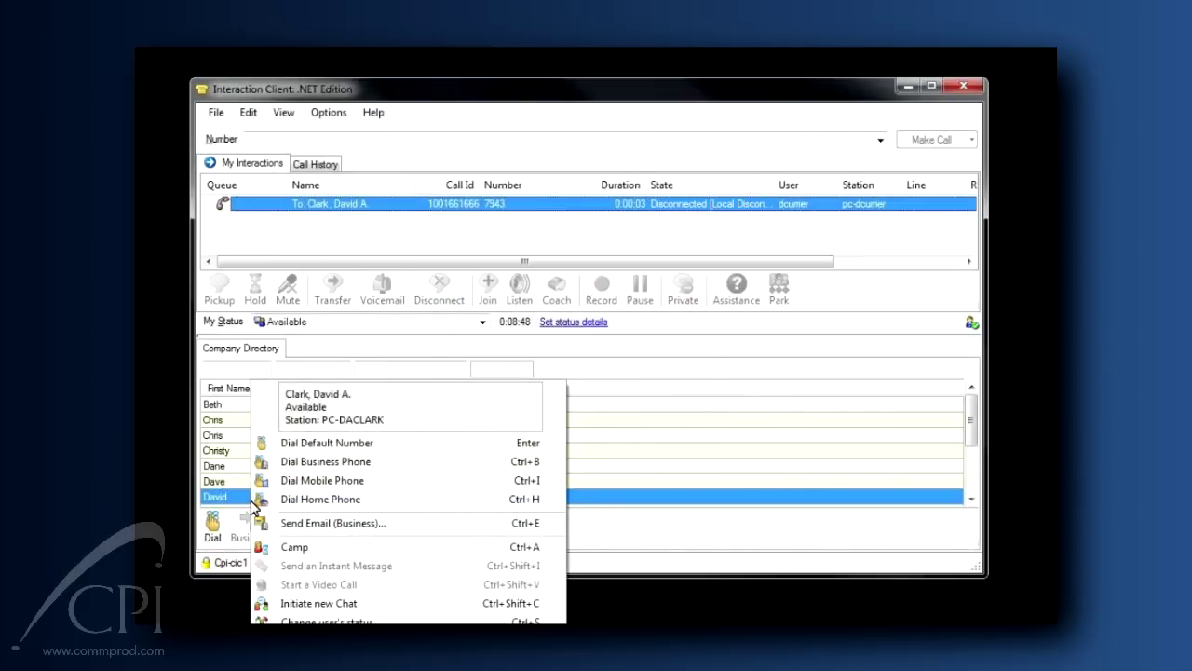
{"action": "left_click", "coordinate": [308, 482]}
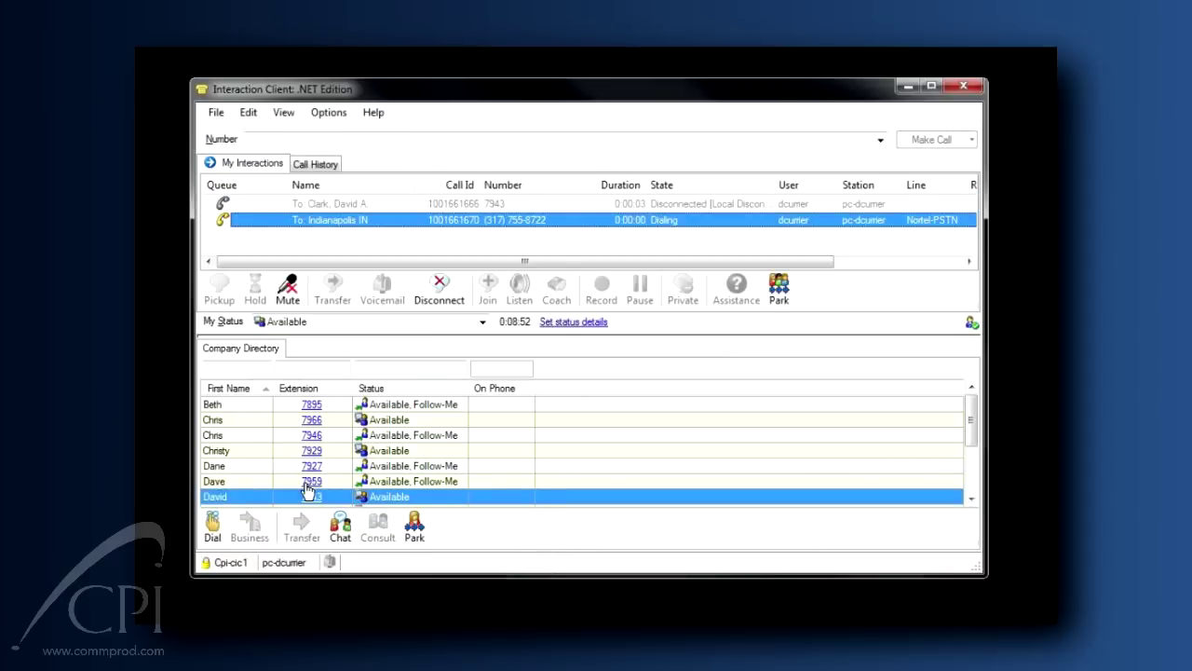
{"action": "left_click", "coordinate": [438, 300]}
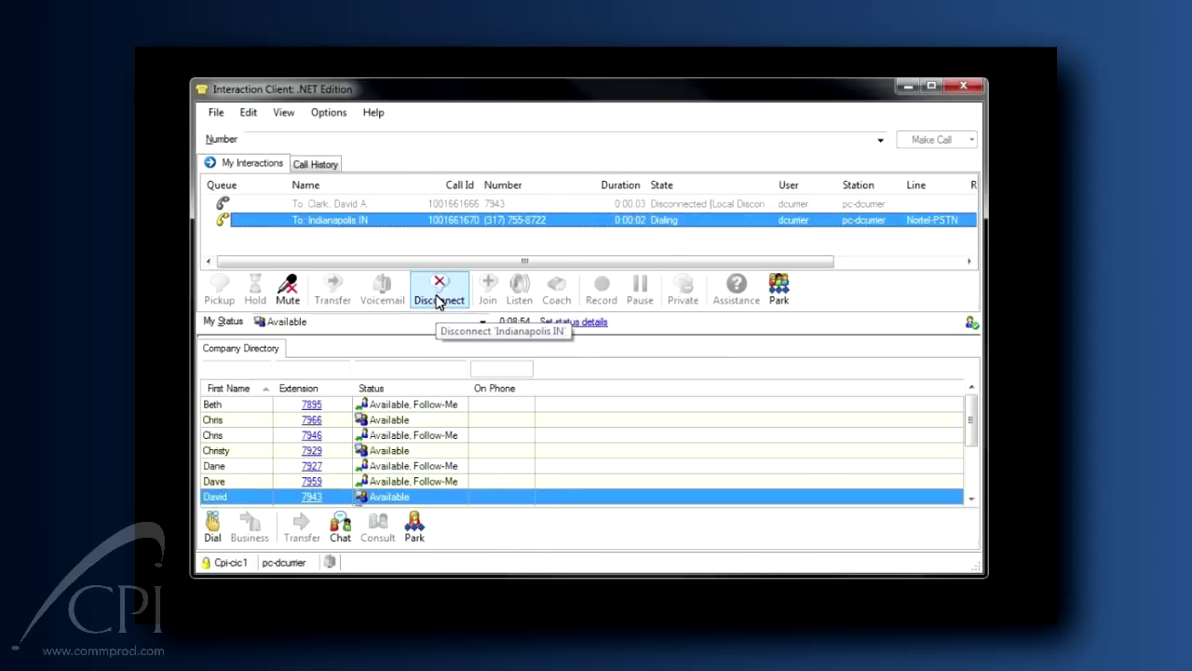
{"action": "double_click", "coordinate": [237, 499]}
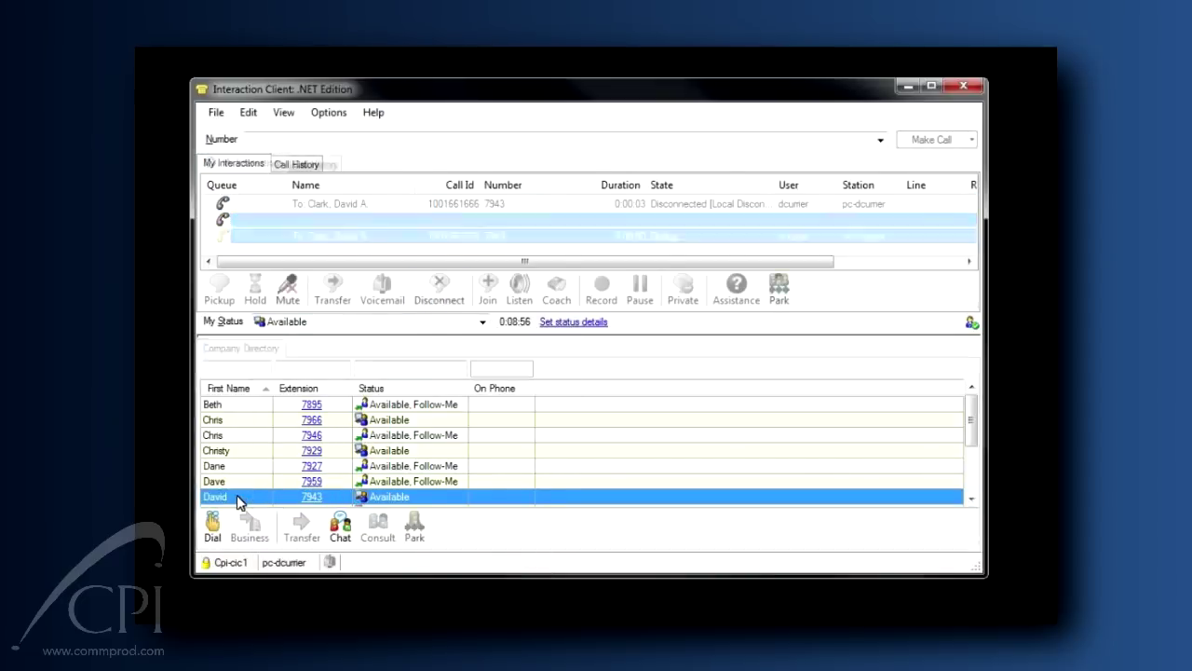
{"action": "left_click", "coordinate": [438, 294]}
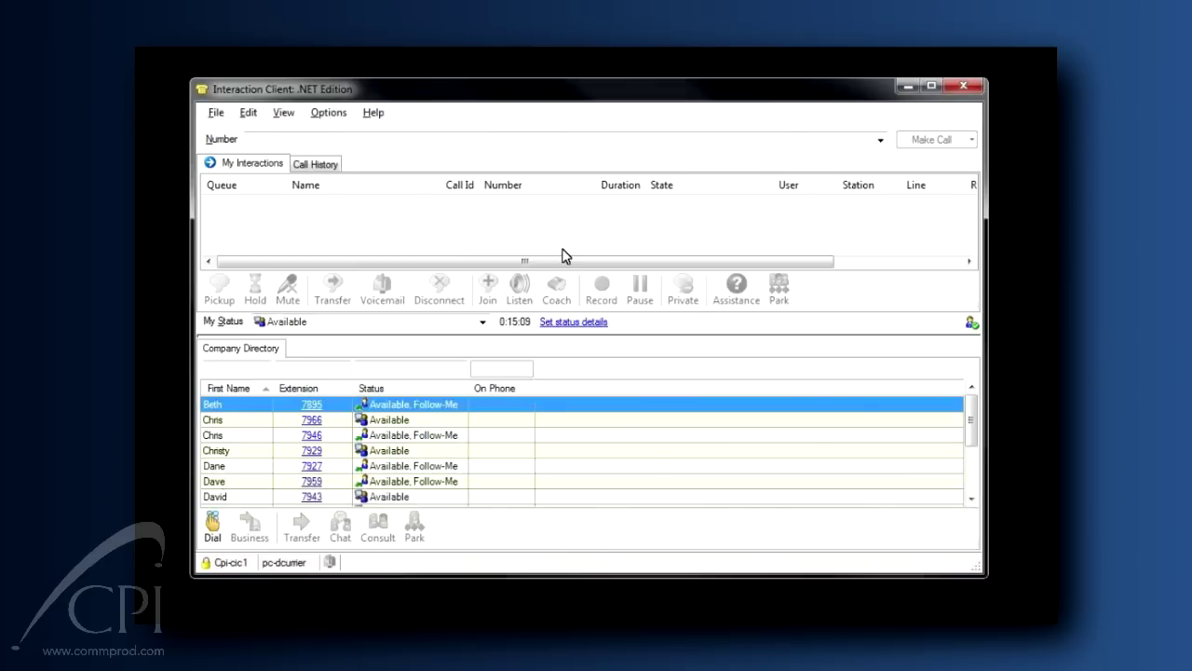
Call '3000 - example' chosen from the Number field's dialed history.
{"action": "left_click", "coordinate": [547, 139]}
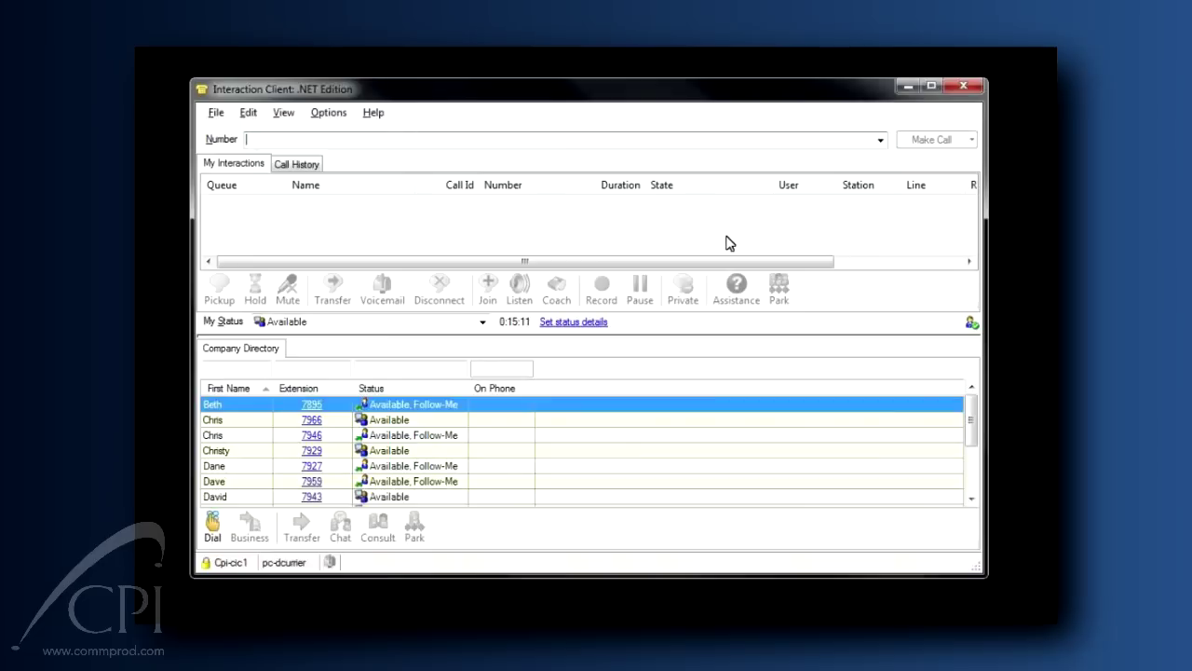
{"action": "left_click", "coordinate": [880, 140]}
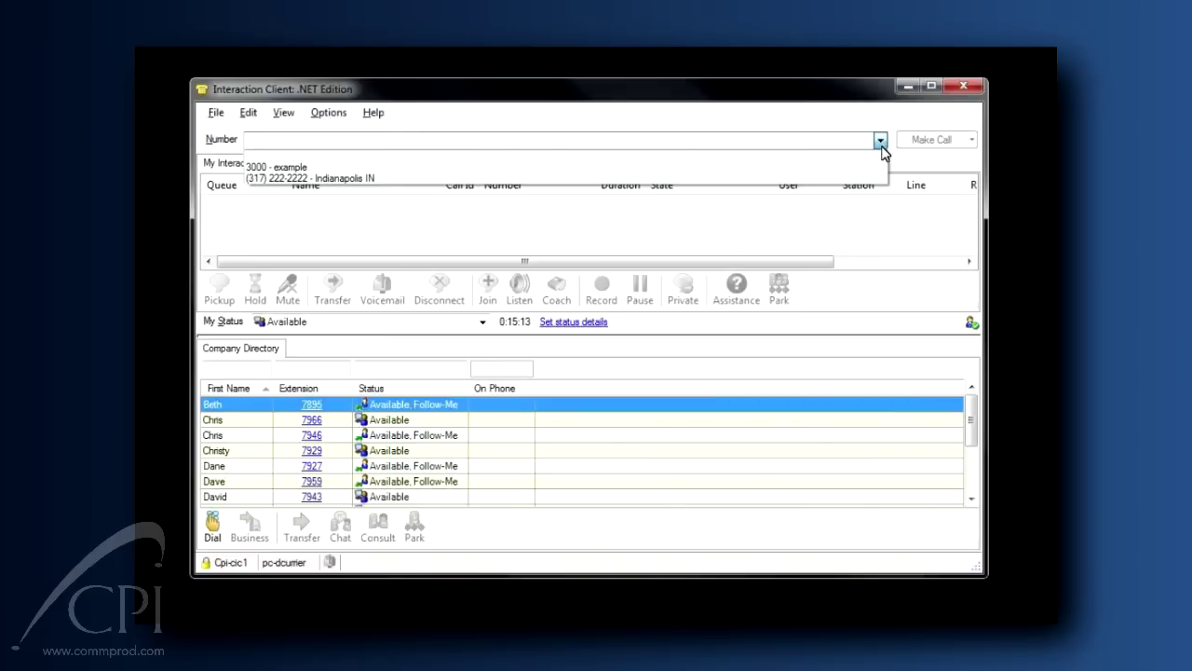
{"action": "left_click", "coordinate": [815, 169]}
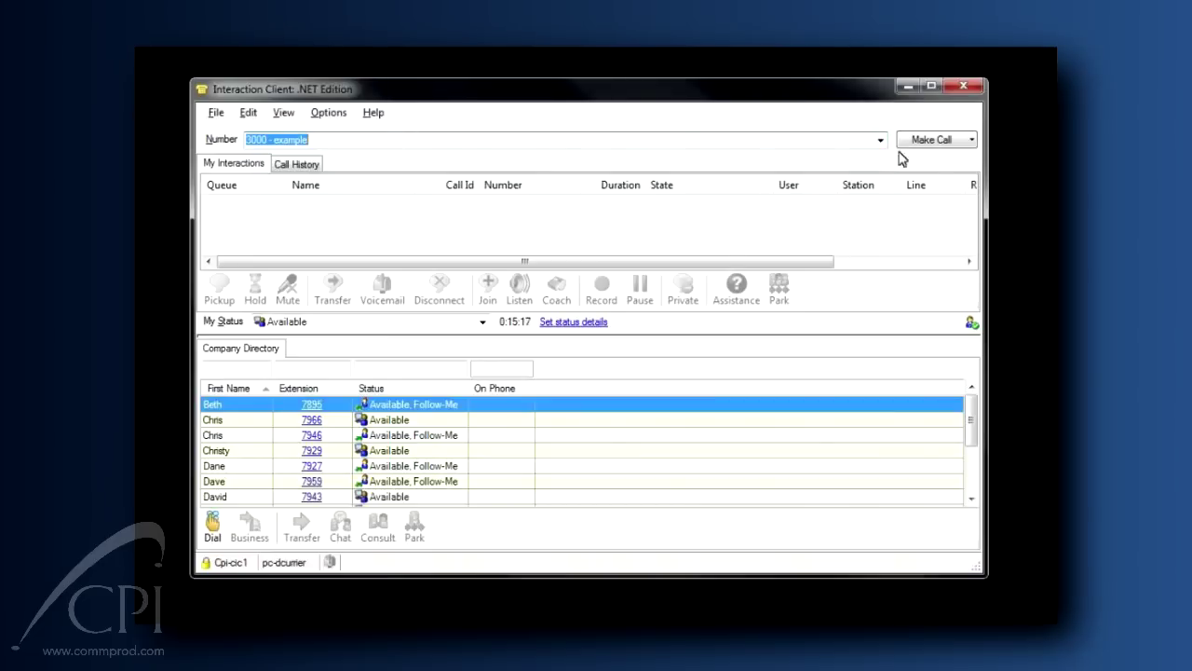
{"action": "left_click", "coordinate": [934, 144]}
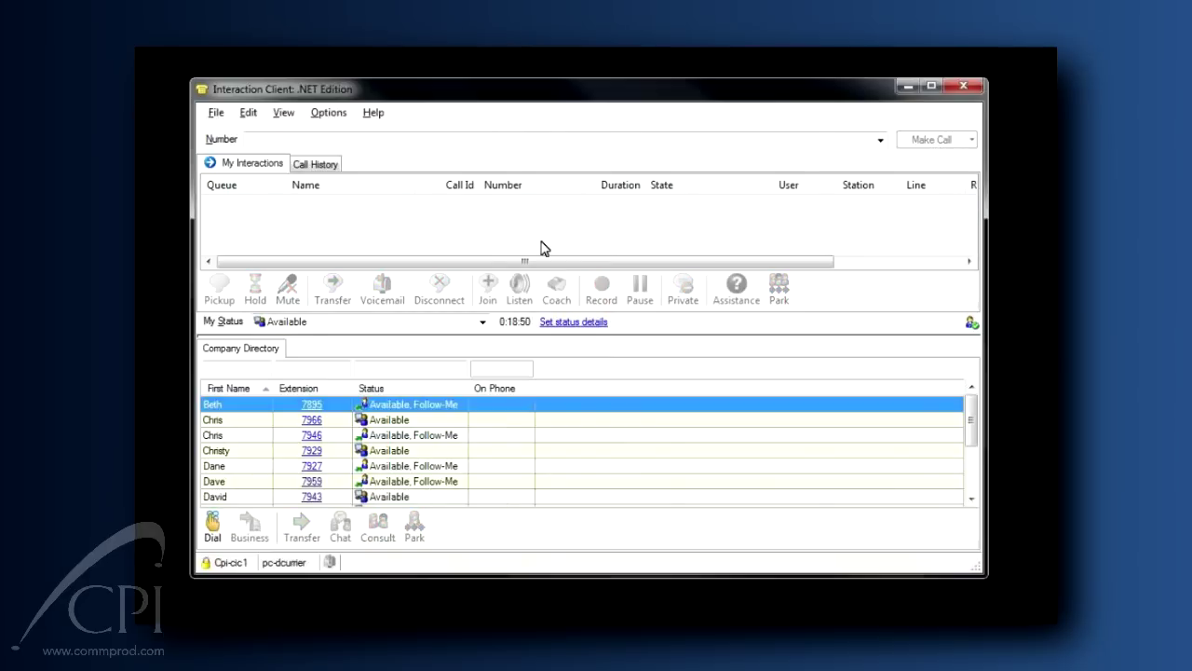
{"action": "left_click", "coordinate": [317, 164]}
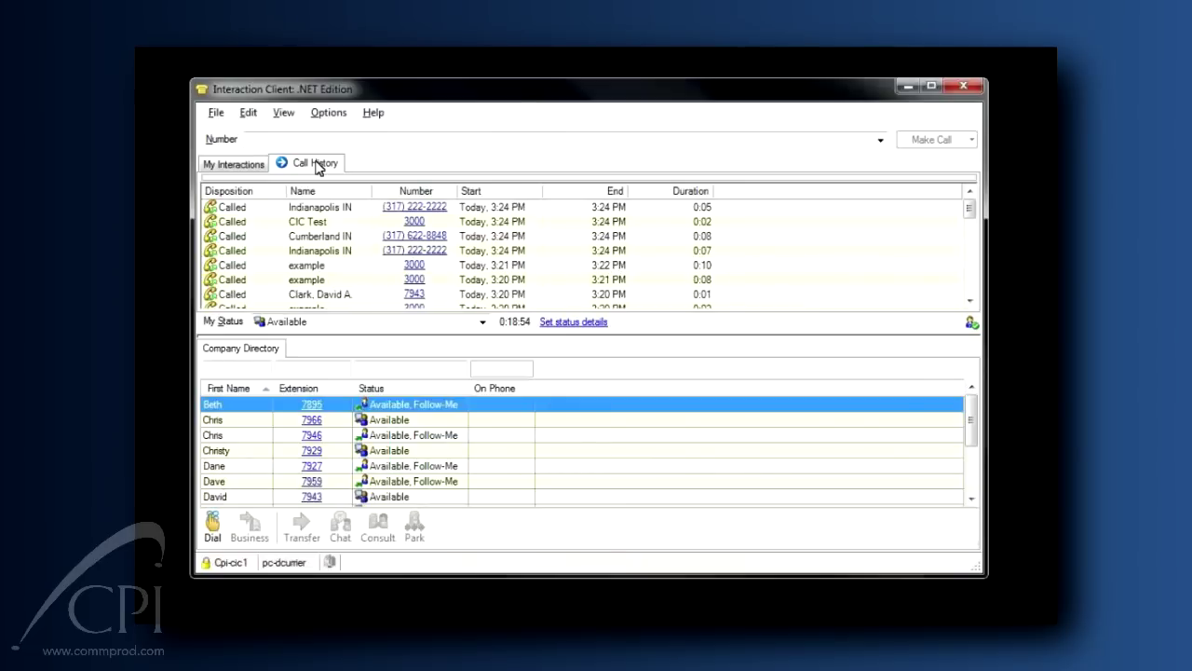
{"action": "double_click", "coordinate": [354, 207]}
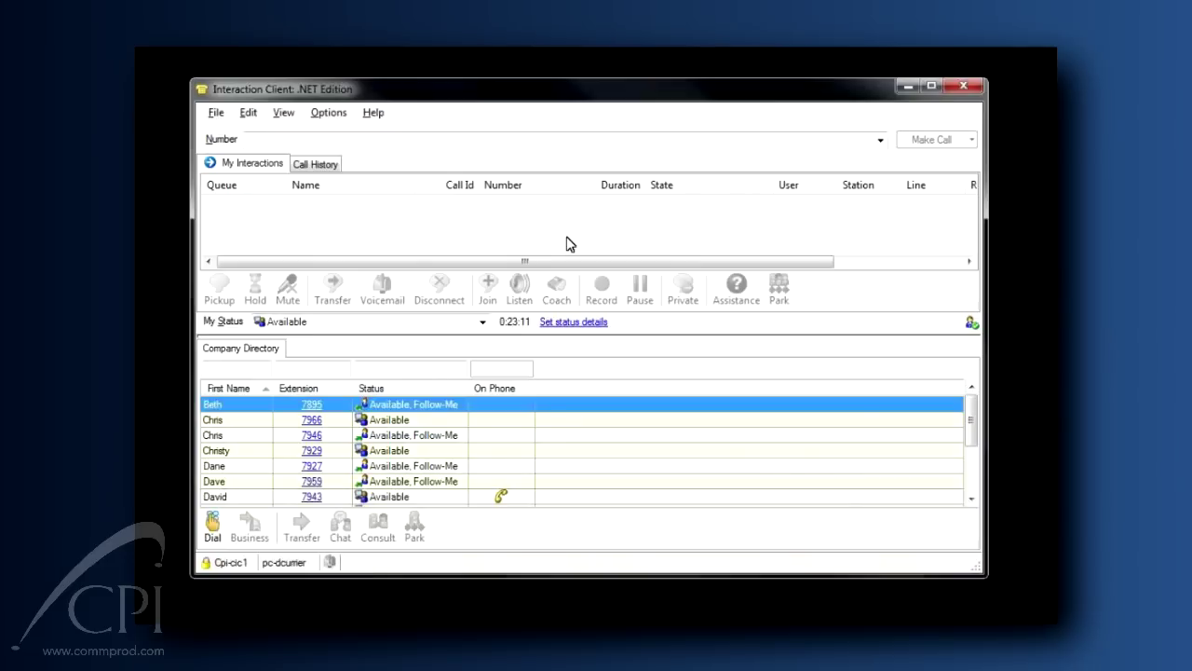
{"action": "left_click", "coordinate": [443, 144]}
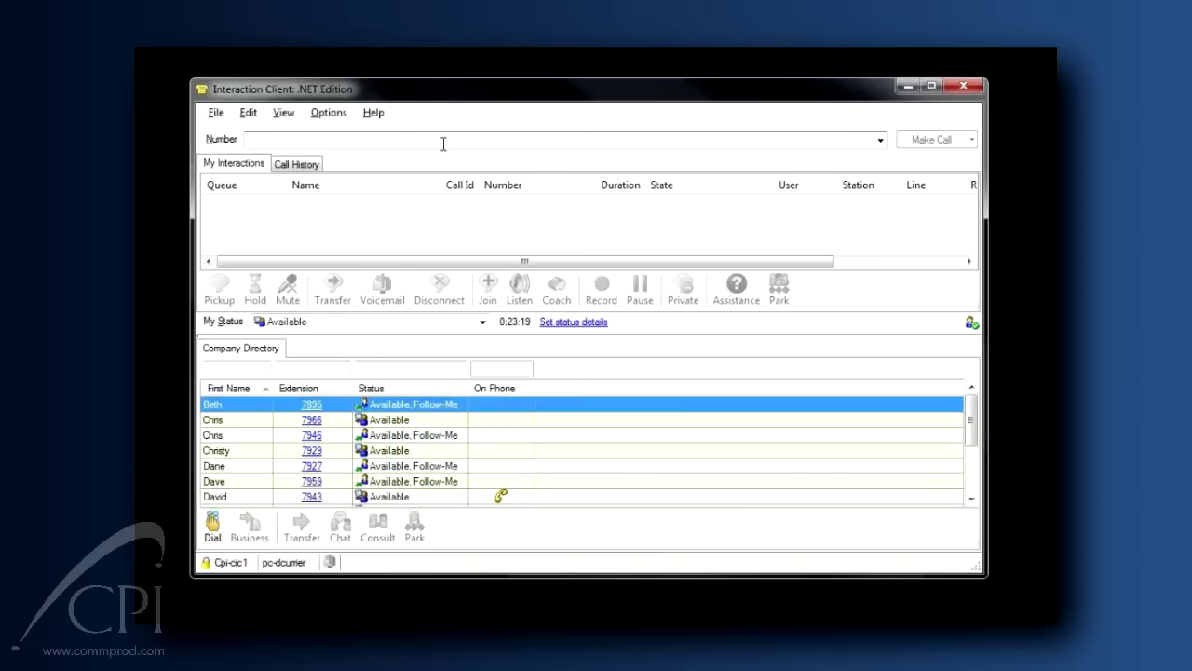
Call the toll-free number by entering '1800 call att'.
{"action": "type", "text": "1800 cal"}
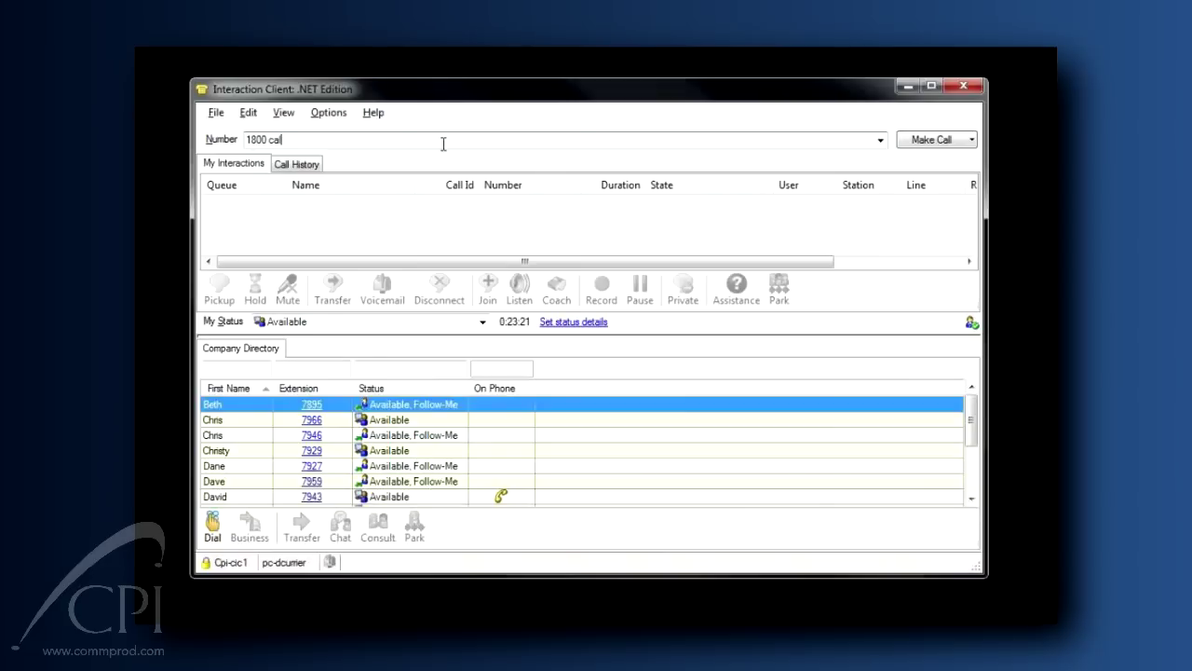
{"action": "type", "text": "l att"}
{"action": "key", "text": "Return"}
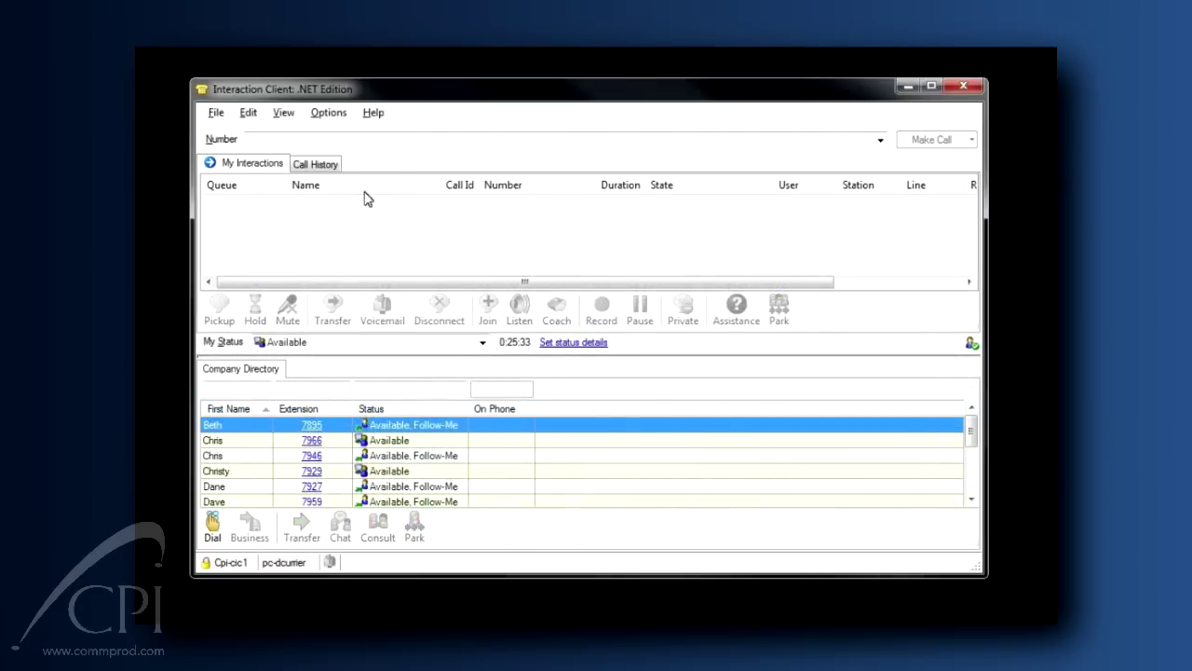
Show the Dial Pad and dock it on the right side.
{"action": "left_click", "coordinate": [284, 113]}
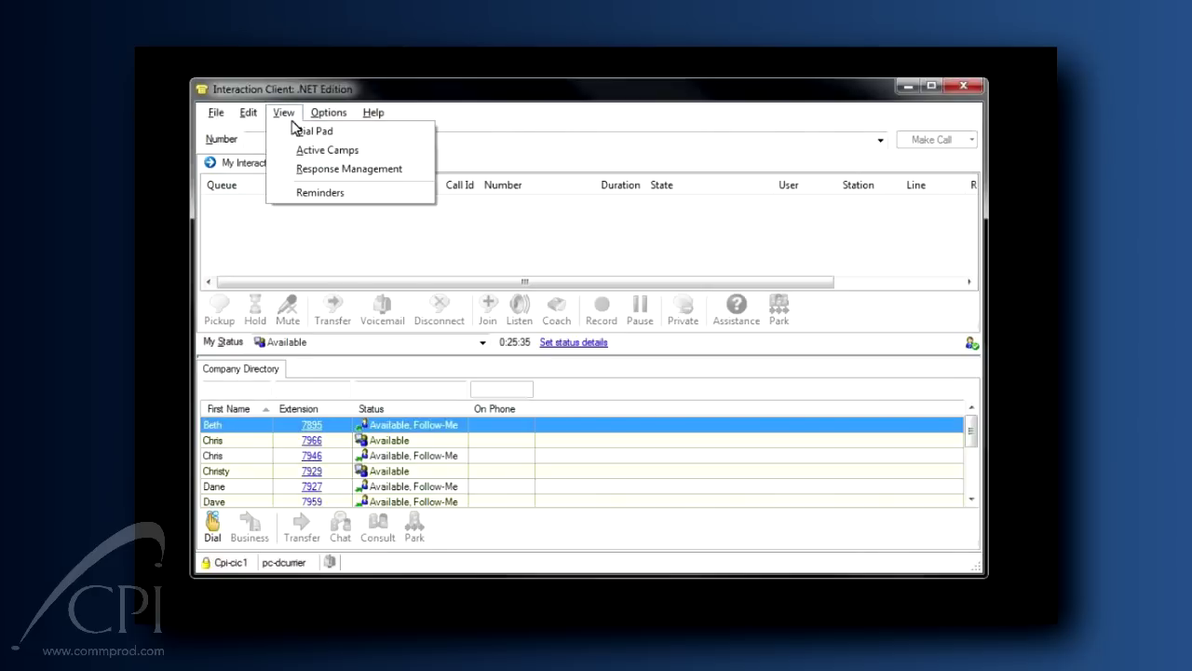
{"action": "left_click", "coordinate": [300, 133]}
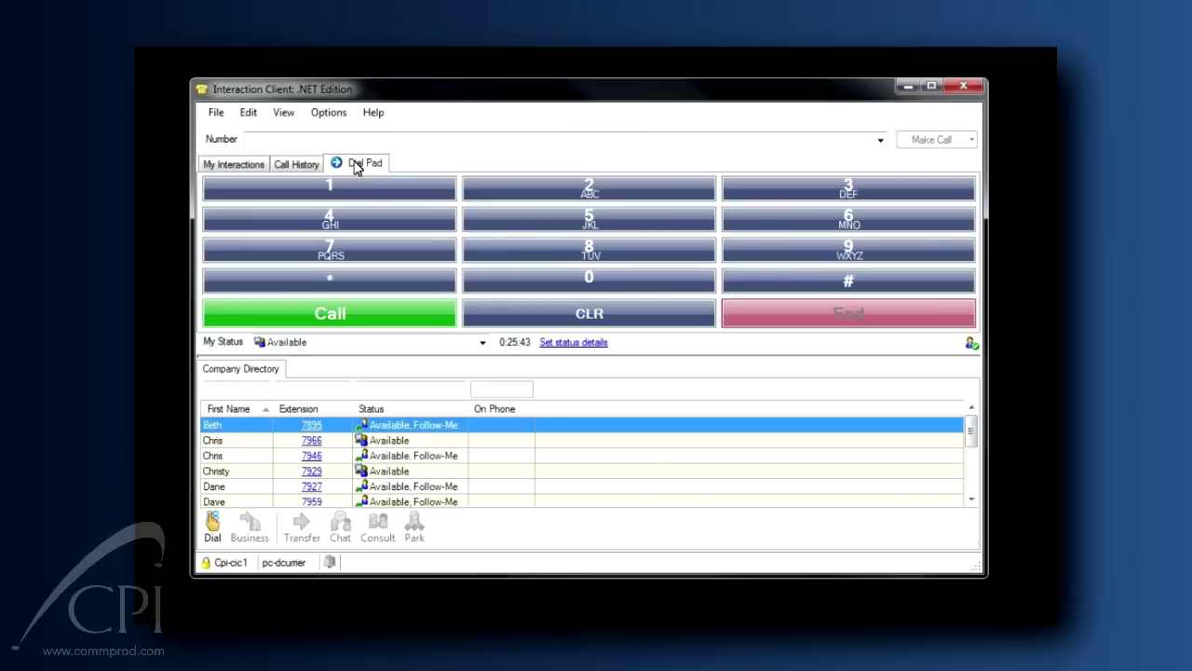
{"action": "left_click_drag", "start_coordinate": [354, 166], "coordinate": [618, 238]}
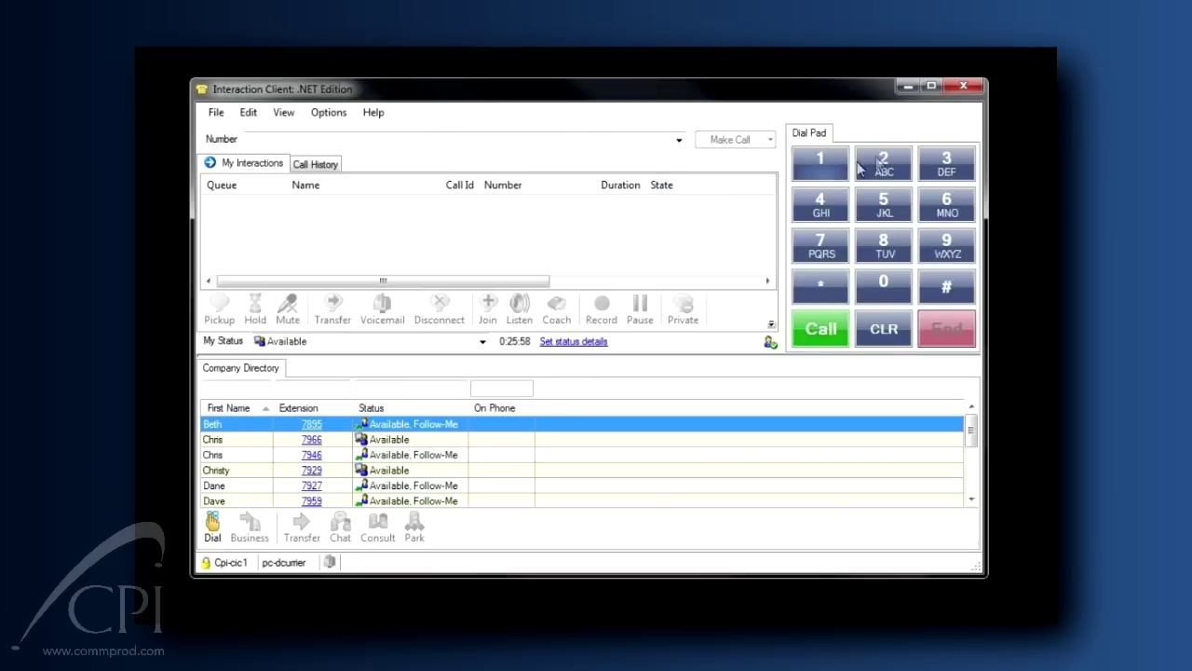
Dial 3000 for CIC Test on the dial pad and place the call.
{"action": "left_click", "coordinate": [941, 165]}
{"action": "left_click", "coordinate": [899, 296]}
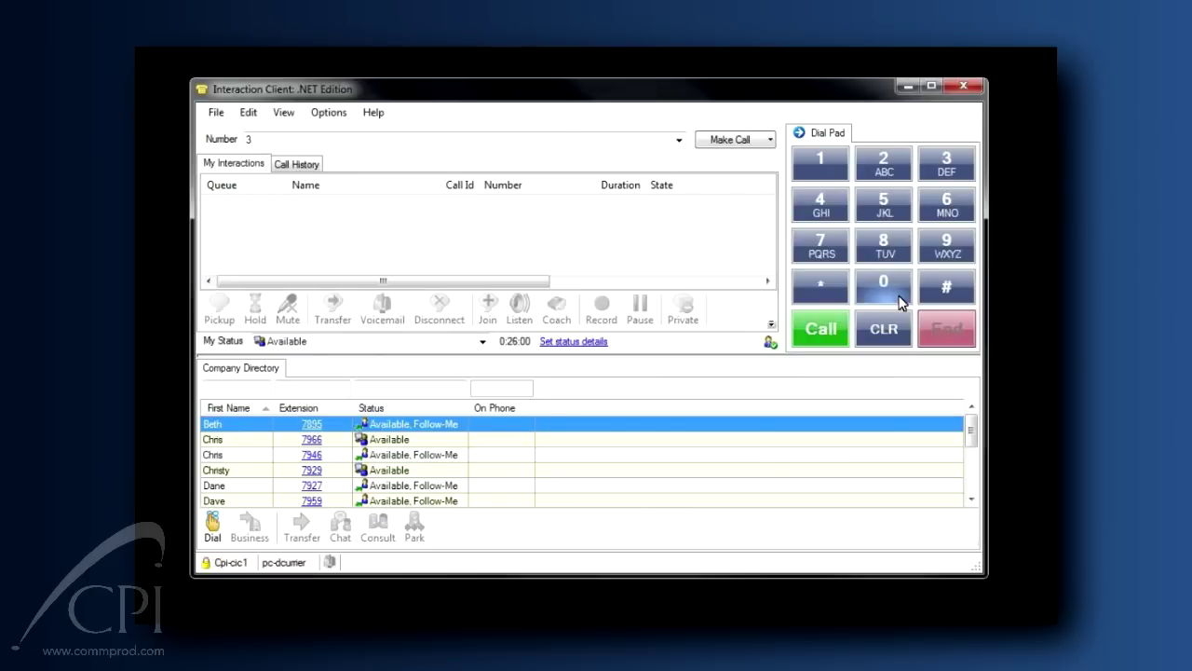
{"action": "left_click", "coordinate": [898, 296]}
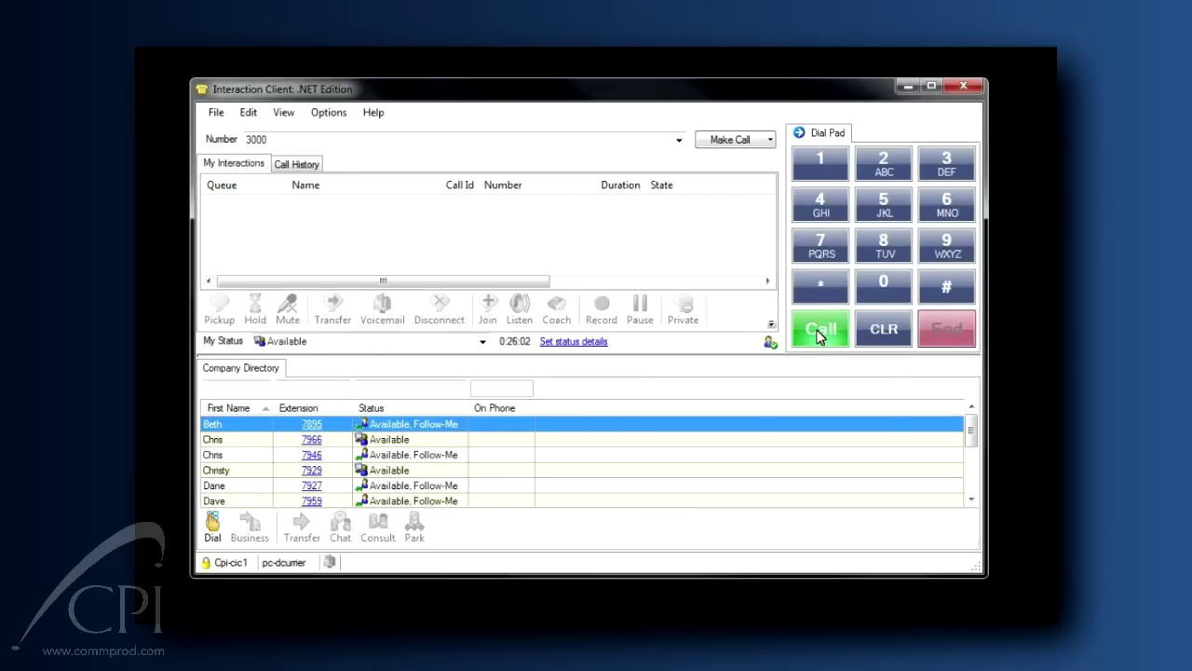
{"action": "left_click", "coordinate": [819, 333]}
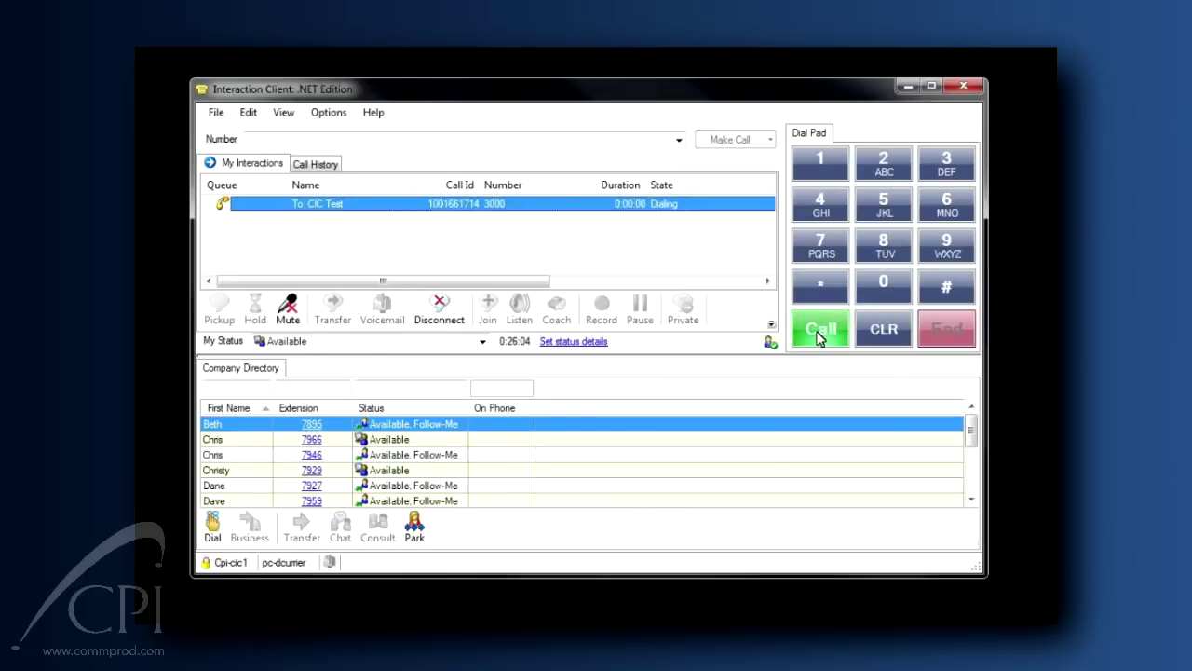